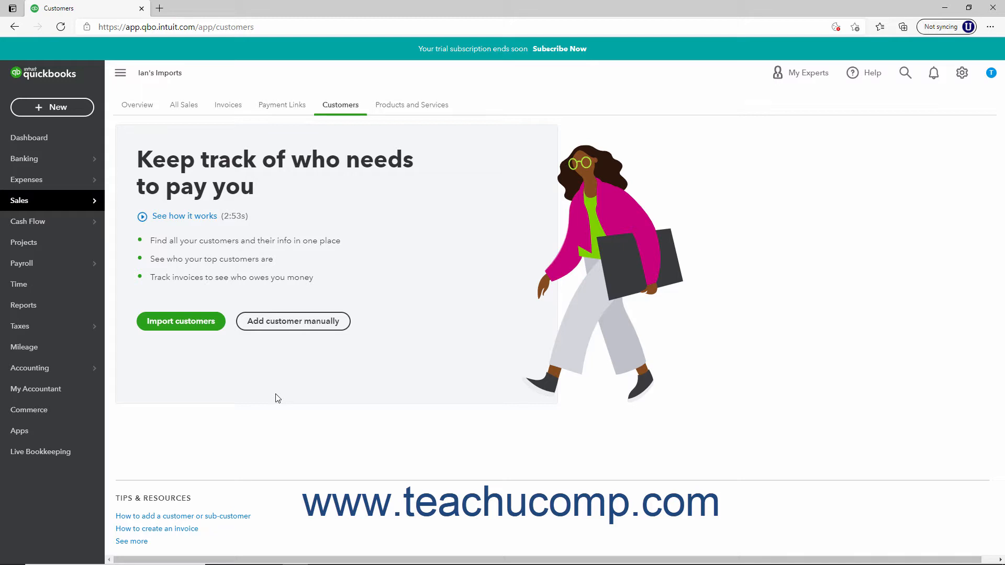
# Start a new customer record with the title Mr. and enter the customer's first and last name
pyautogui.click(286, 323)
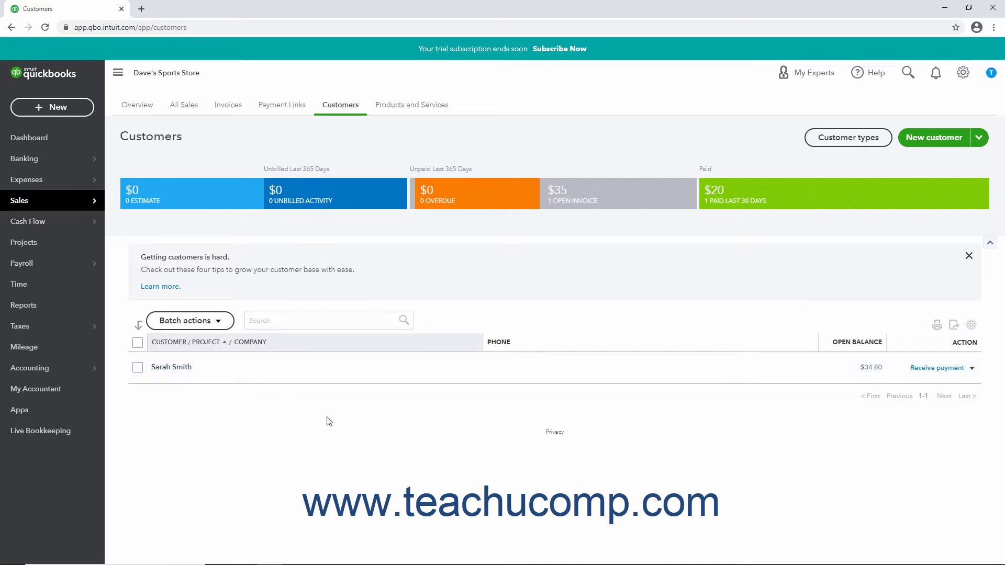
pyautogui.click(953, 145)
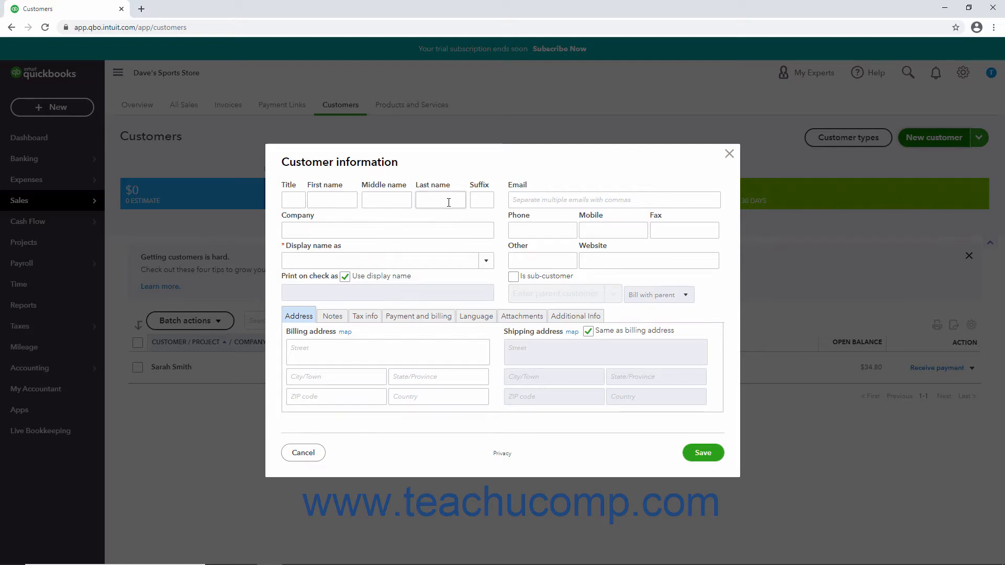
pyautogui.click(297, 201)
pyautogui.write('Mr')
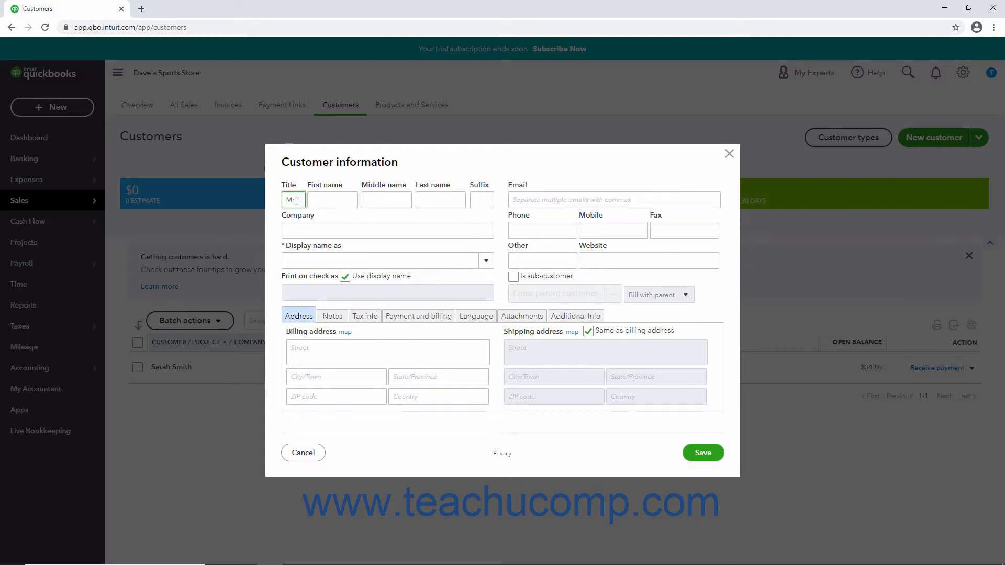
pyautogui.write('.')
pyautogui.press('Tab')
pyautogui.write('J')
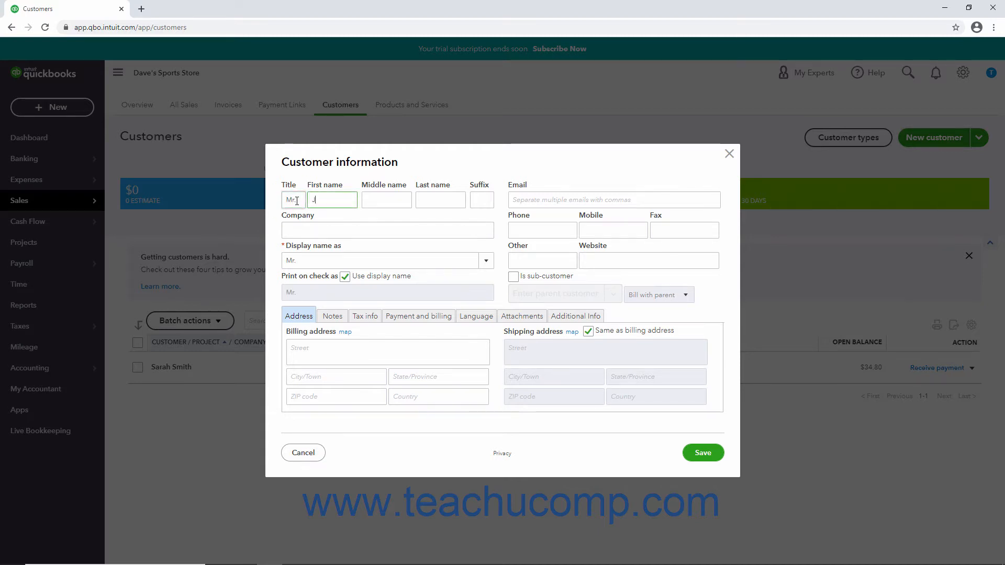
pyautogui.write('on')
pyautogui.press('Tab')
pyautogui.press('Tab')
pyautogui.write('Doe')
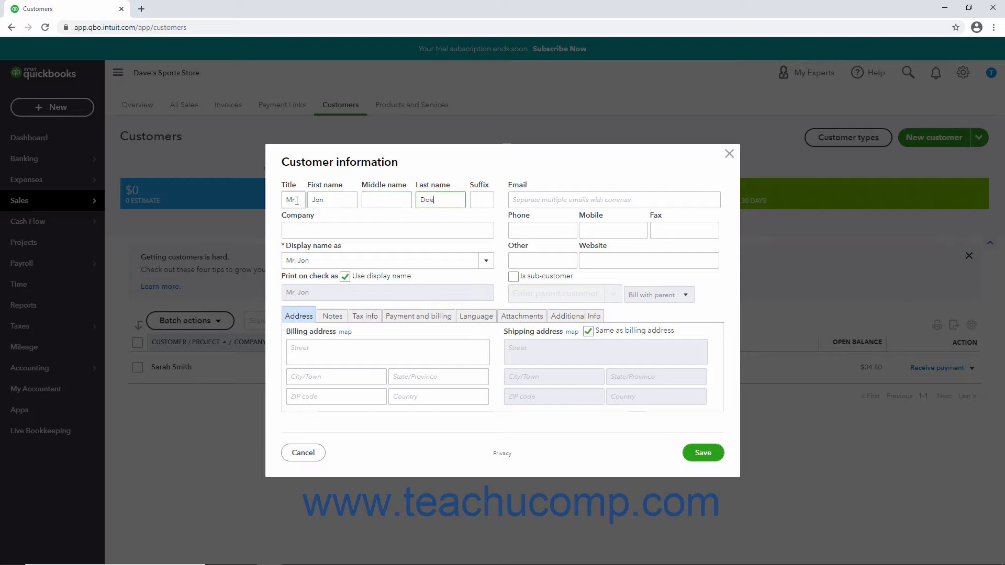
pyautogui.press('Tab')
pyautogui.press('Tab')
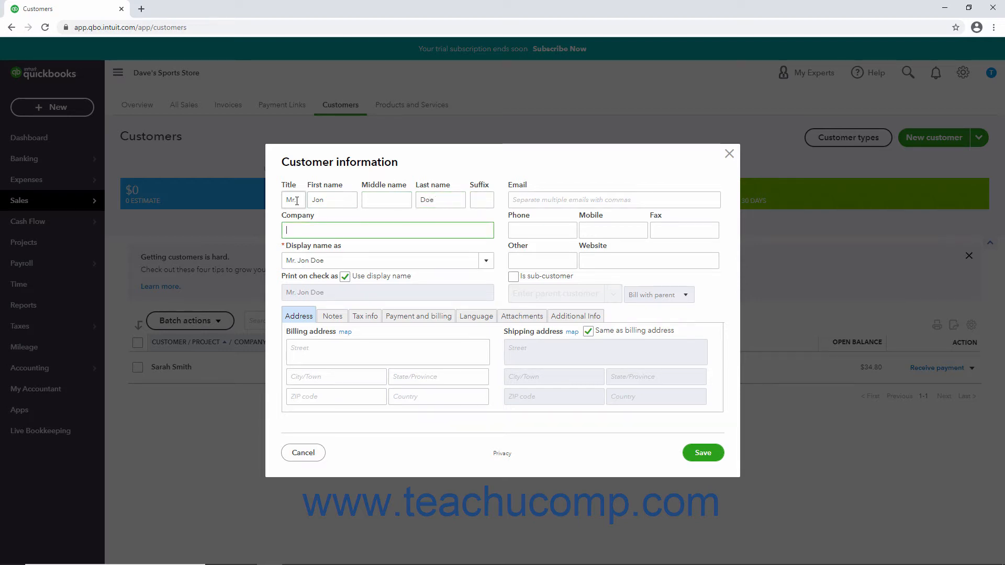
# Enter Doe Co. as the company and choose the display name made of first and last name without the title
pyautogui.write('Doe')
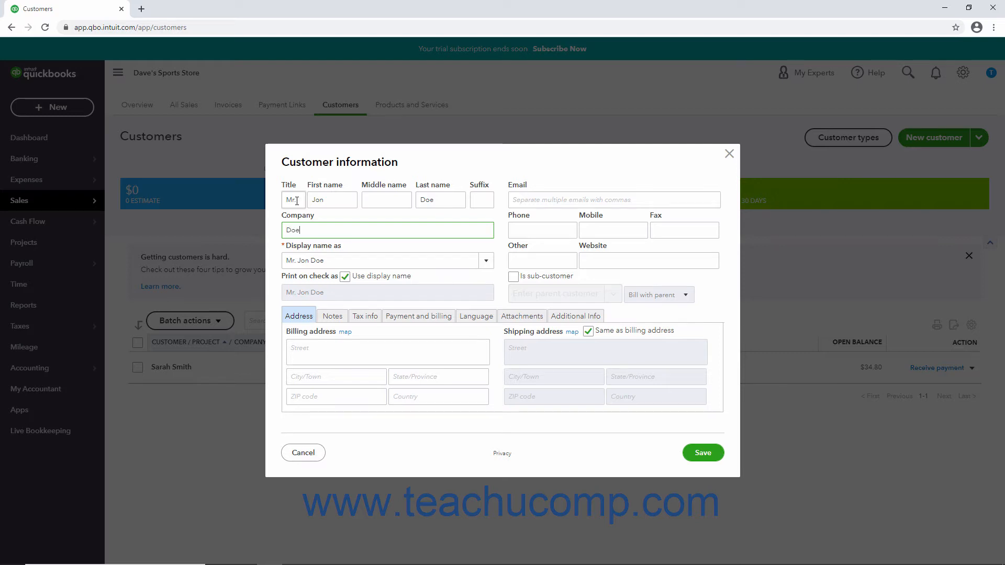
pyautogui.write(' Co.')
pyautogui.click(486, 261)
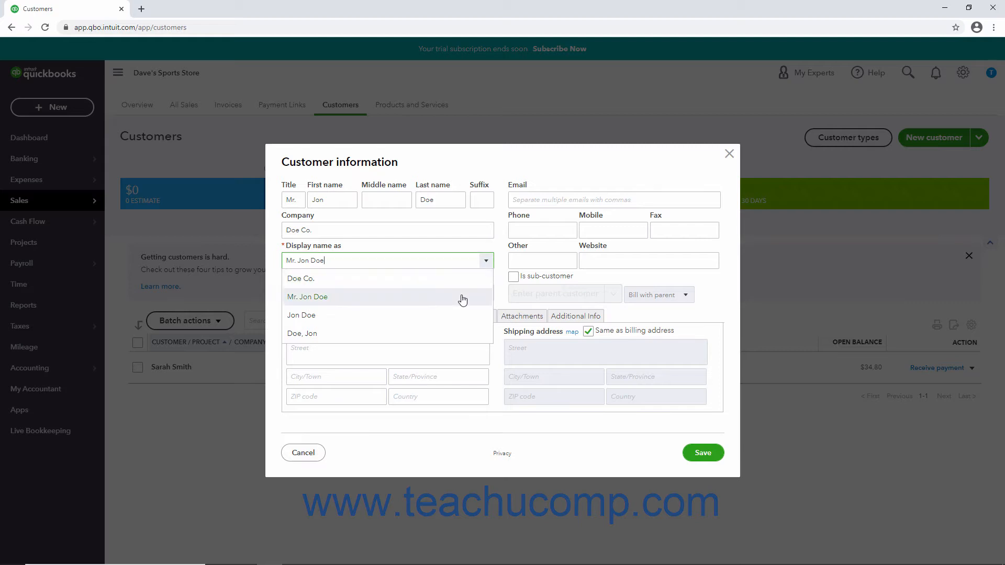
pyautogui.click(450, 315)
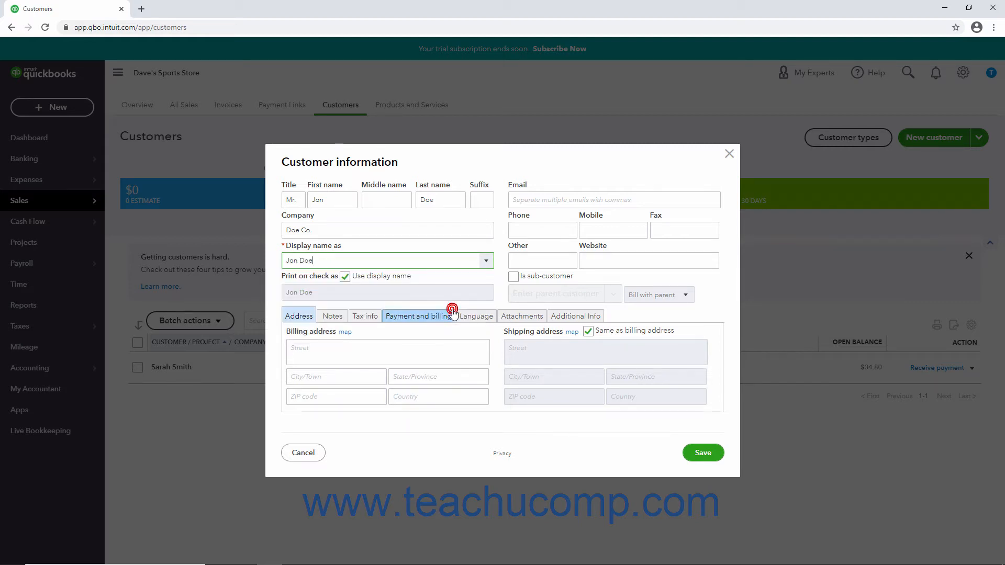
# Try using a print-on-check name separate from the display name
pyautogui.click(345, 277)
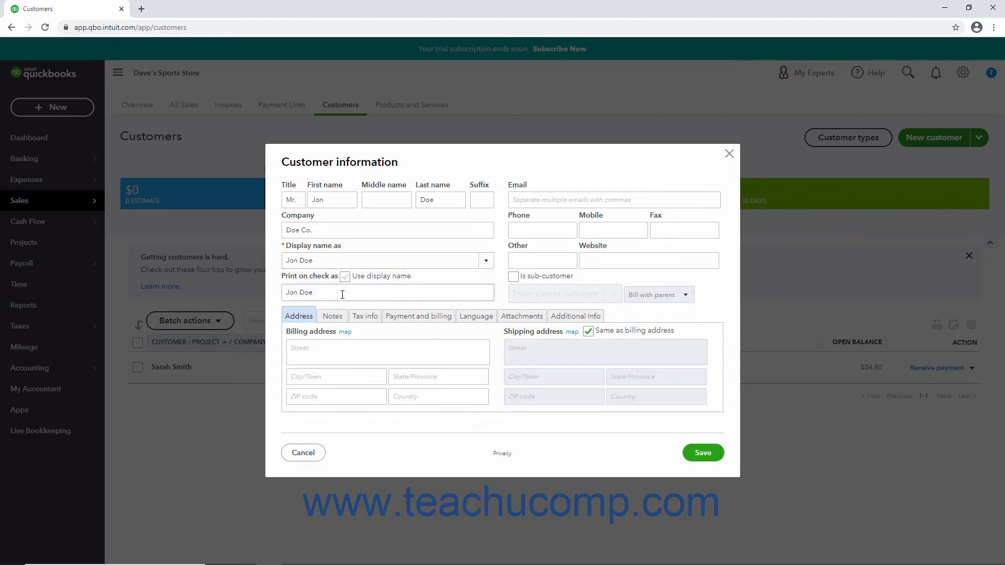
pyautogui.click(341, 293)
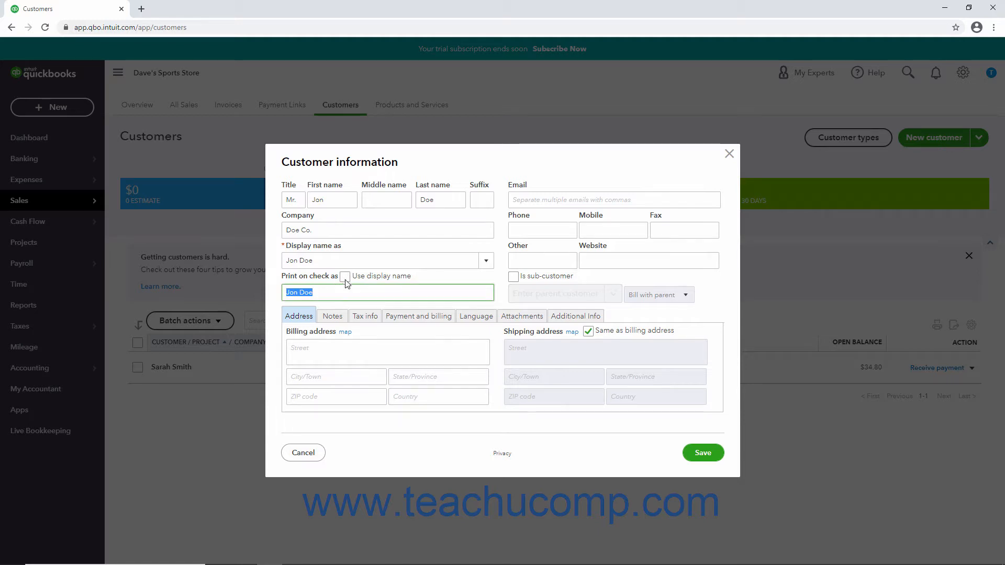
pyautogui.click(345, 276)
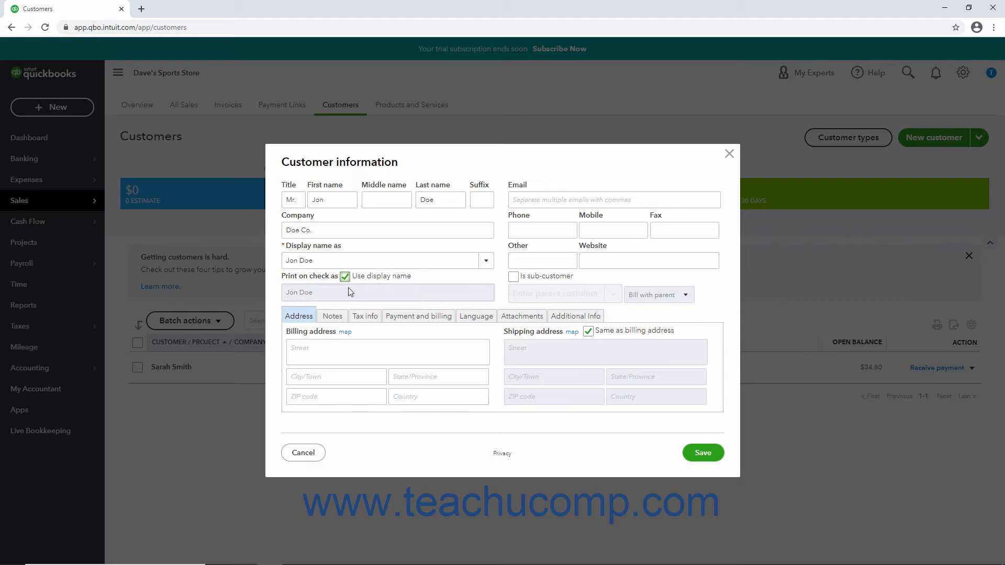
pyautogui.click(521, 202)
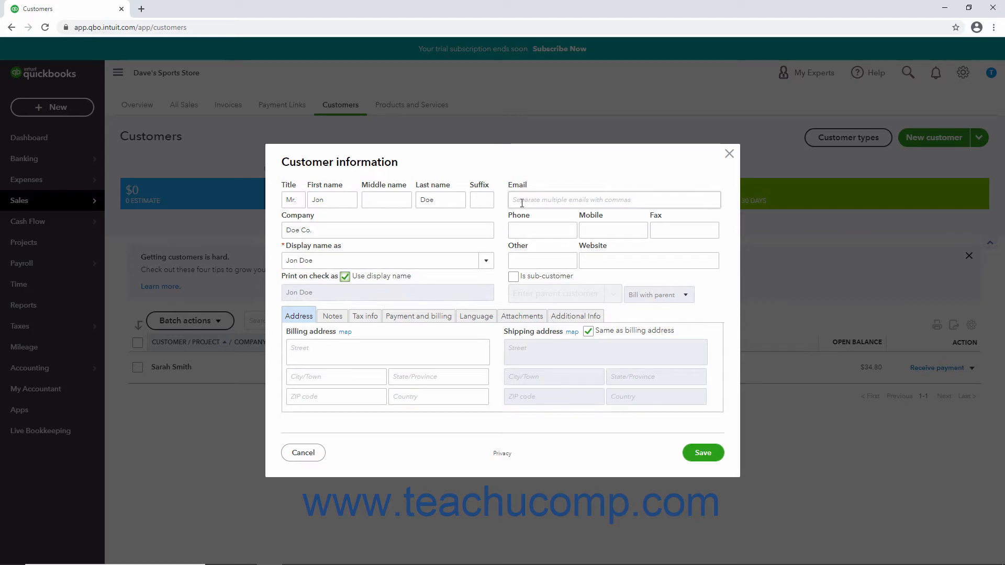
pyautogui.click(522, 203)
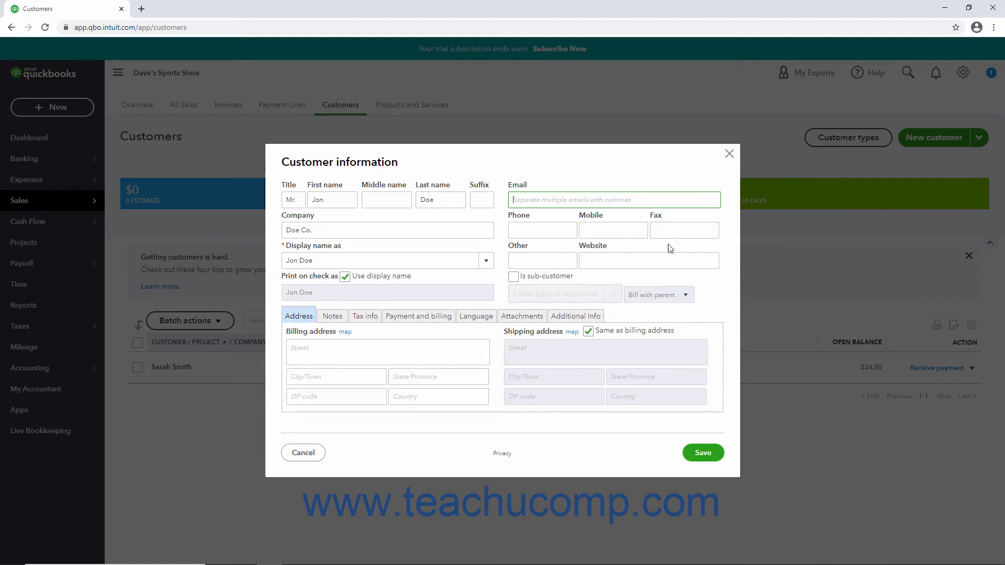
pyautogui.click(557, 263)
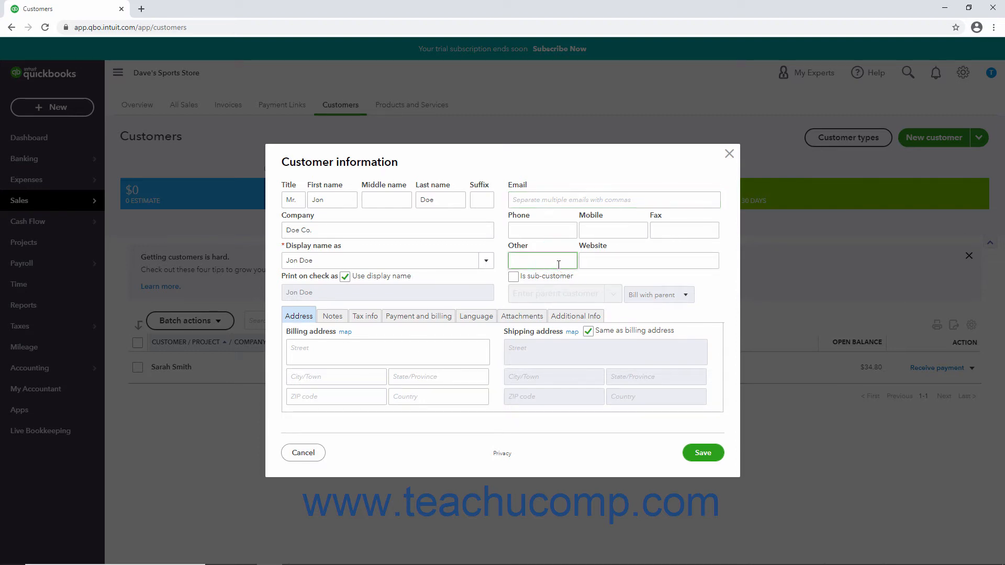
pyautogui.click(607, 265)
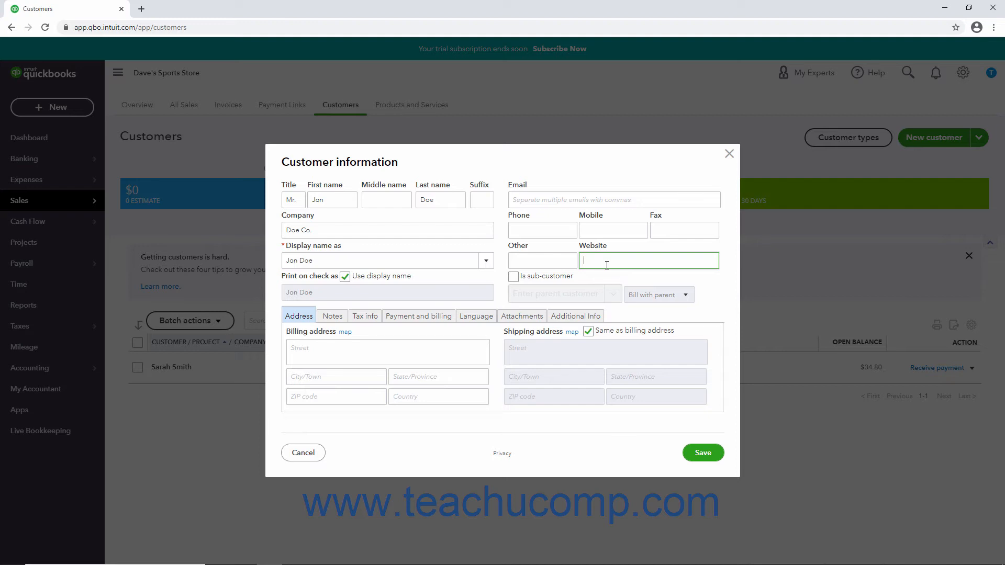
# Try out the sub-customer setting with its parent customer choices and billing options
pyautogui.click(515, 279)
pyautogui.click(514, 280)
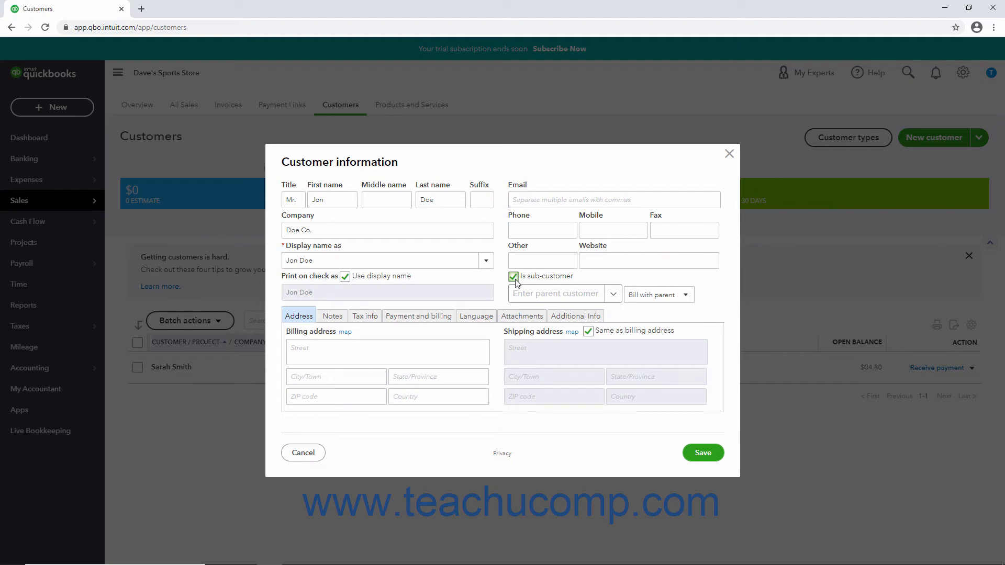
pyautogui.click(611, 298)
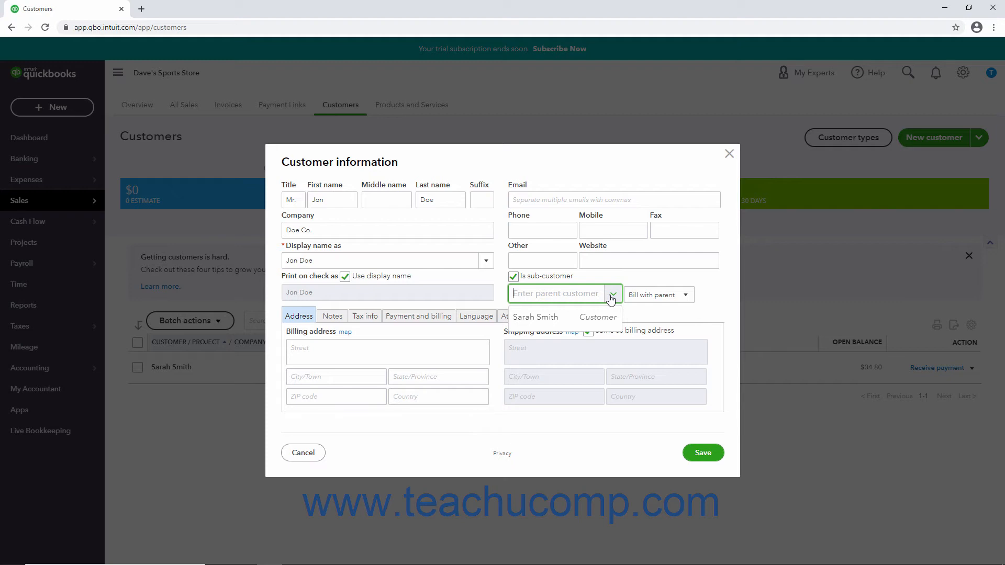
pyautogui.click(612, 298)
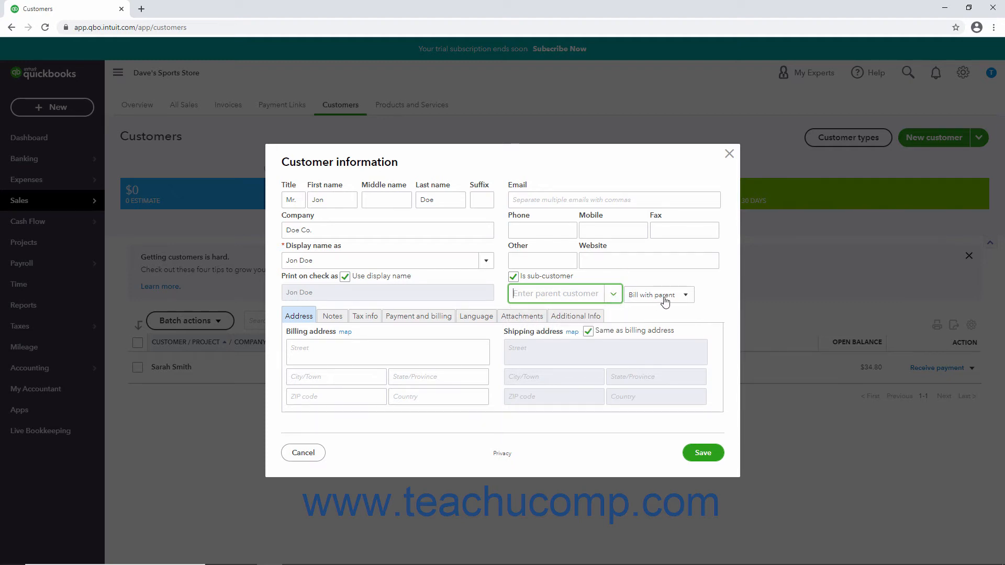
pyautogui.click(686, 297)
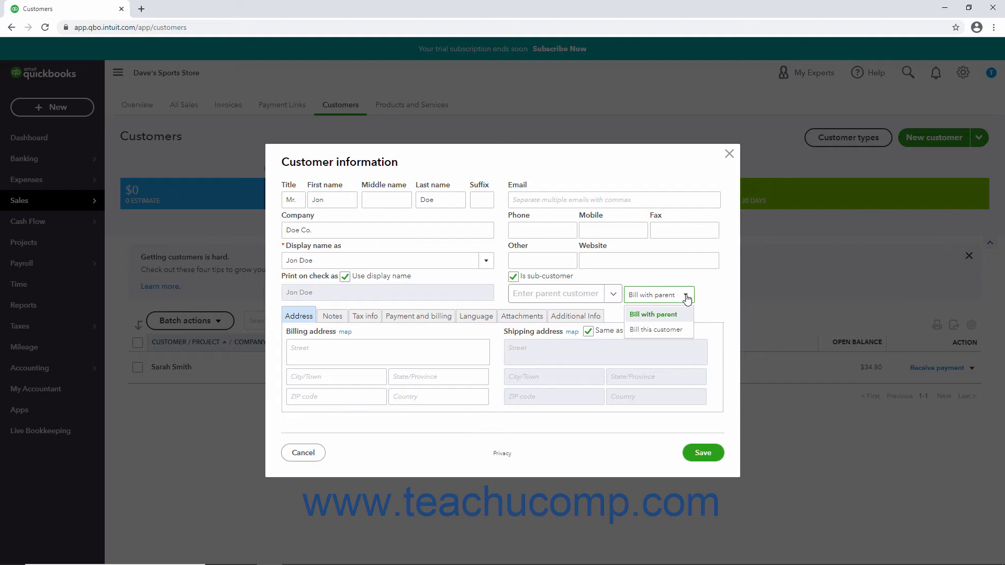
pyautogui.click(686, 296)
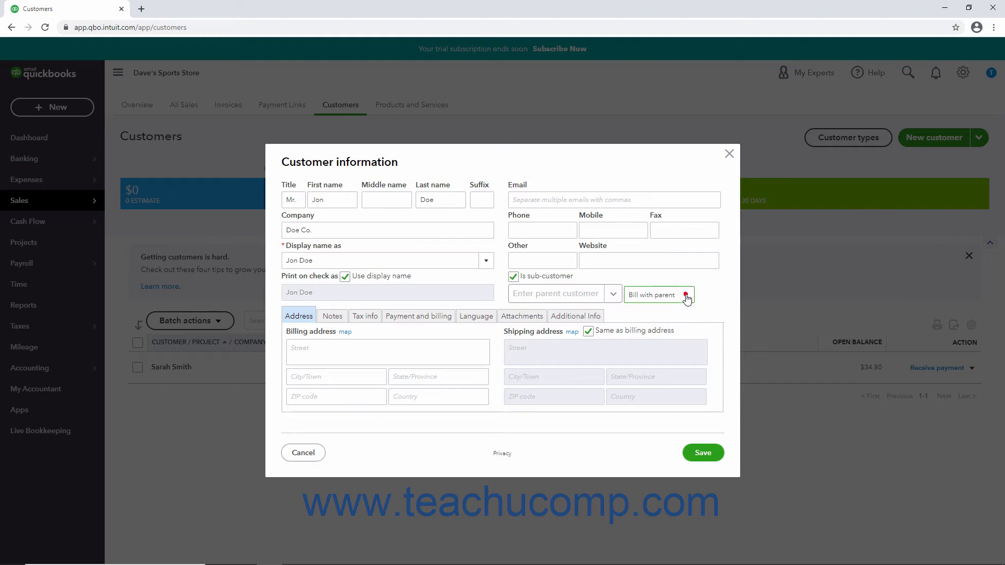
pyautogui.click(514, 277)
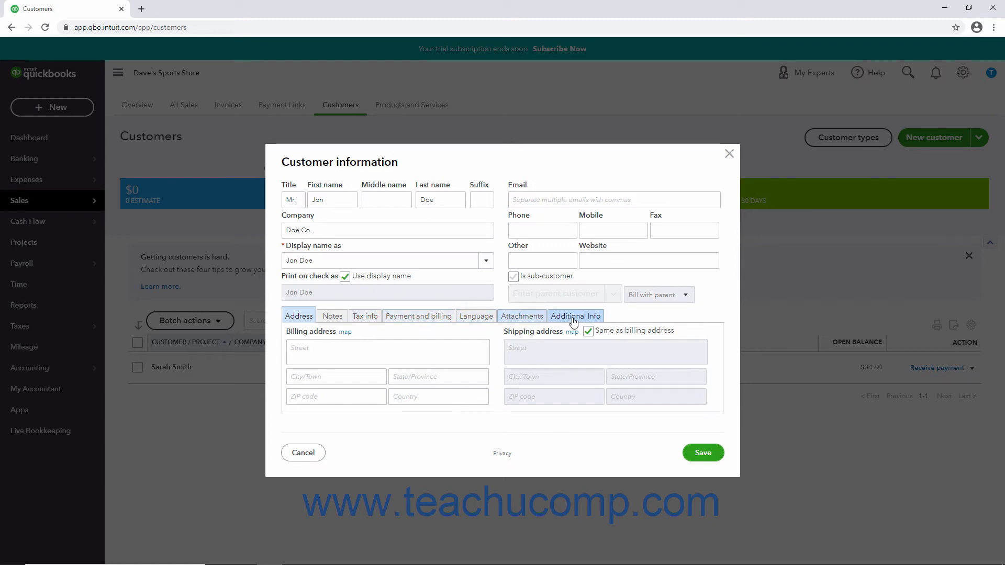
# Enter the customer's billing street, city, state and ZIP code, keeping the shipping address the same as the billing address
pyautogui.click(304, 317)
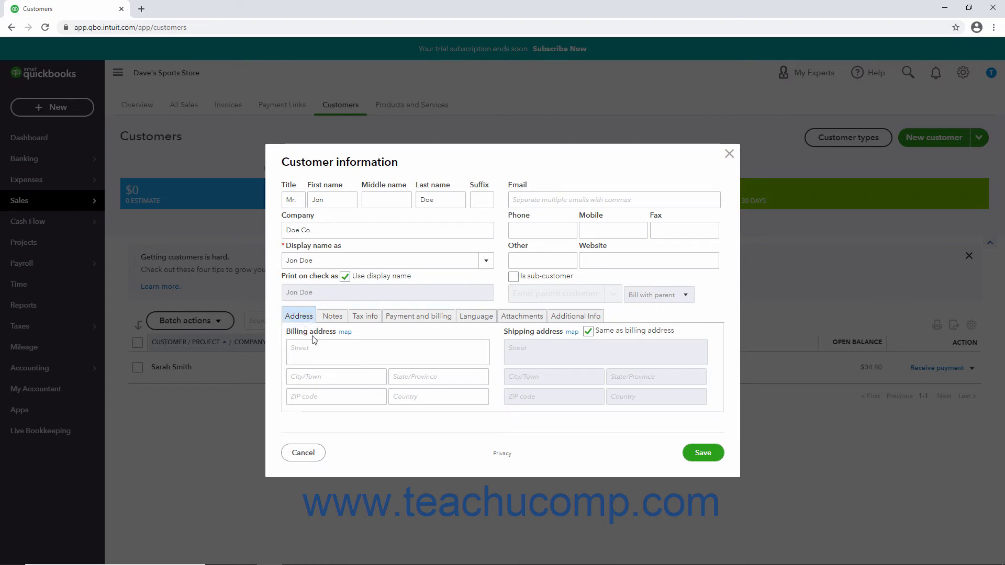
pyautogui.click(322, 356)
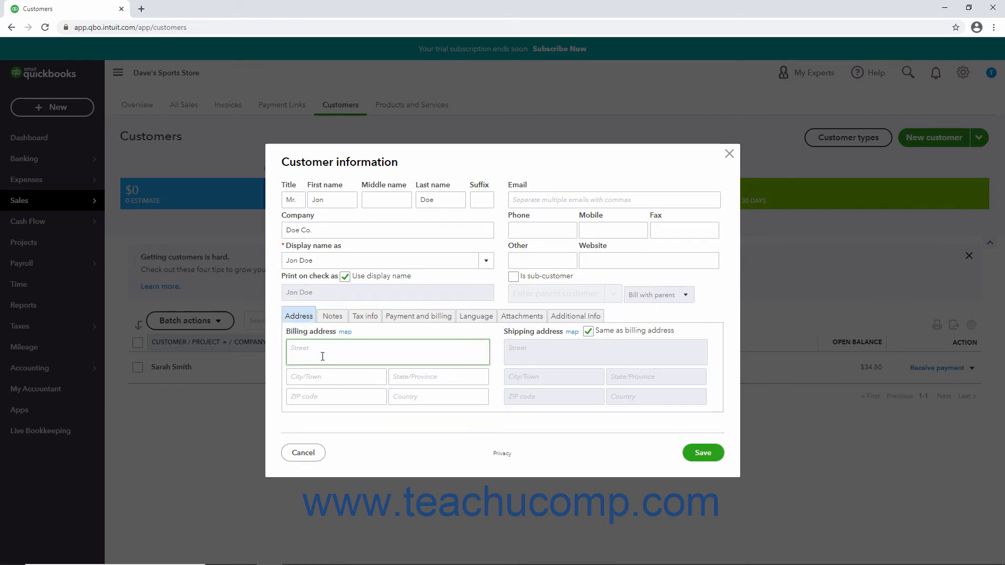
pyautogui.write('1')
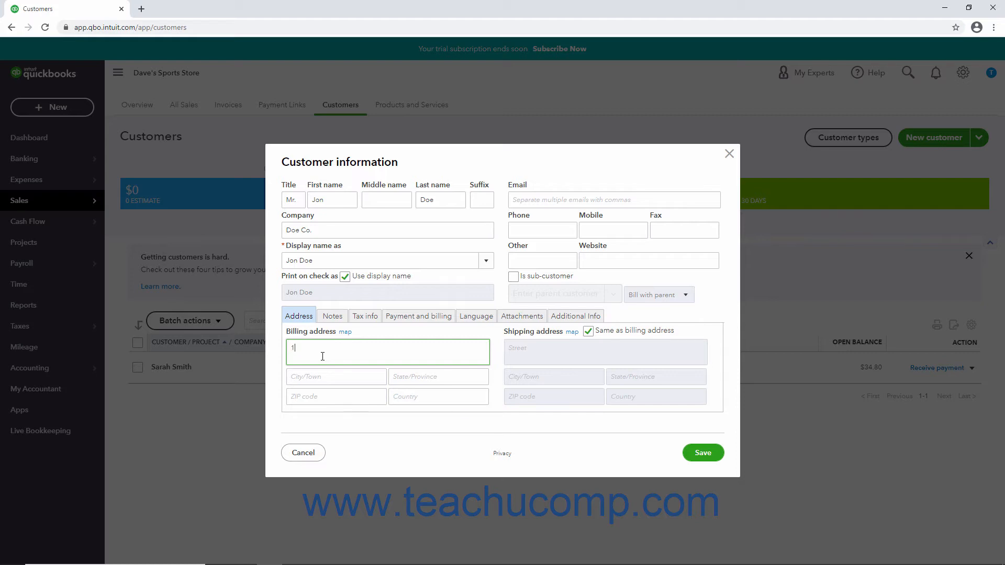
pyautogui.write('00 Main St.')
pyautogui.press('Tab')
pyautogui.write('Eas')
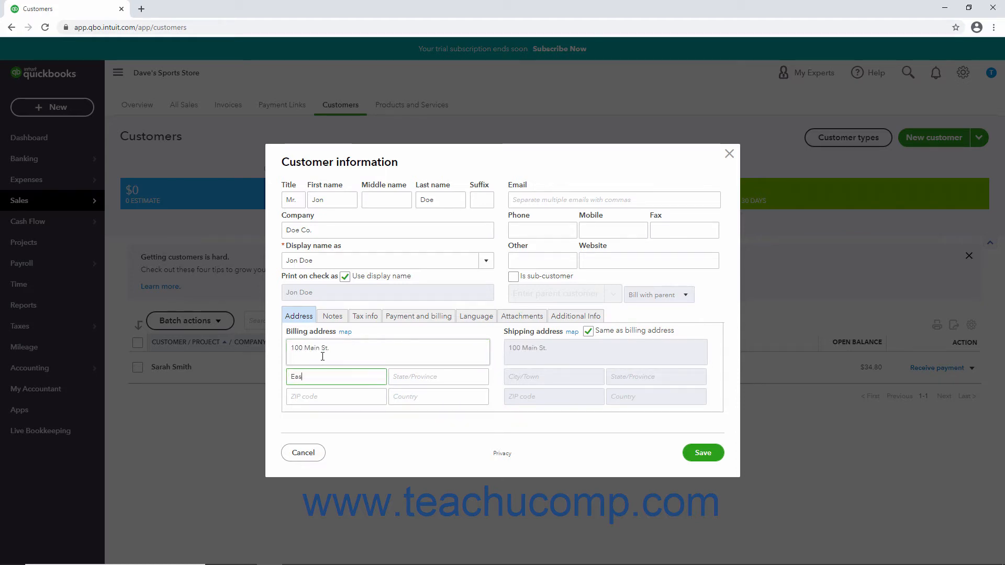
pyautogui.write('t Lansing')
pyautogui.press('Tab')
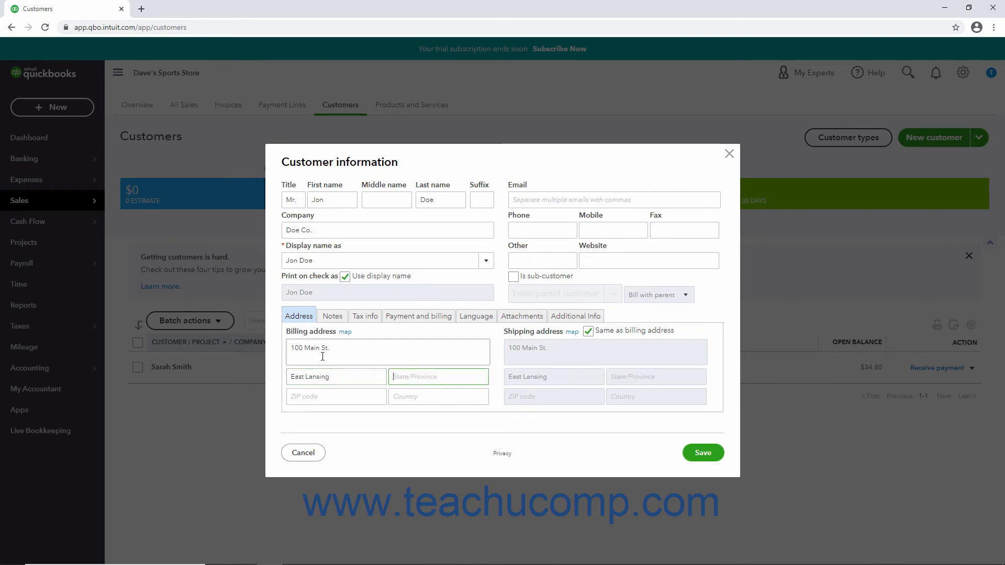
pyautogui.write('MI')
pyautogui.press('Tab')
pyautogui.write('48823')
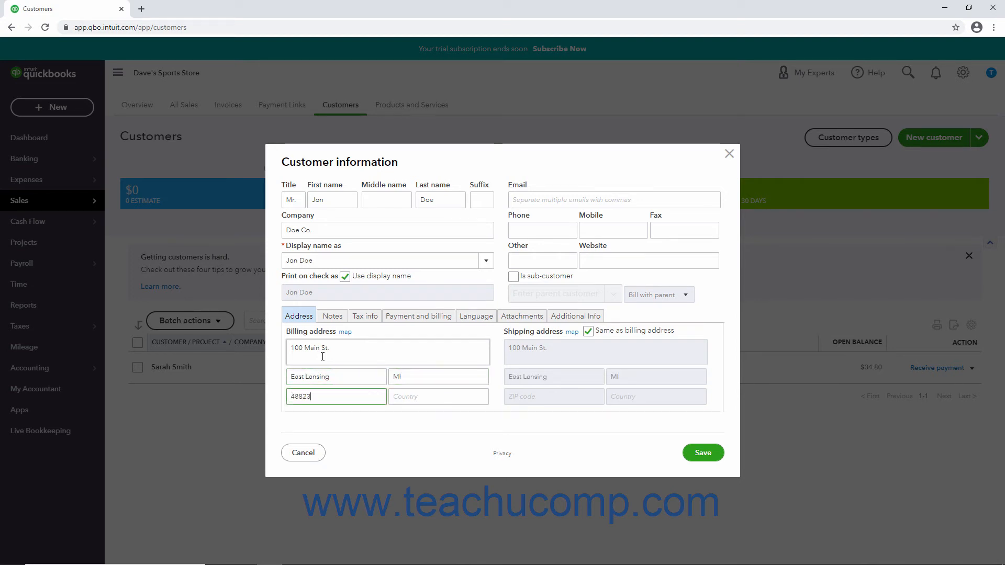
pyautogui.press('Tab')
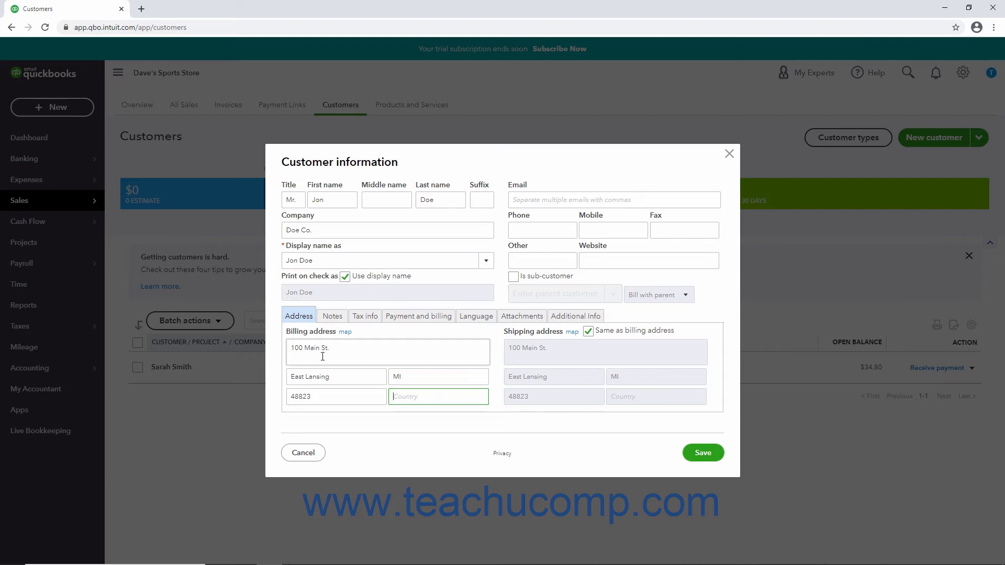
pyautogui.click(602, 332)
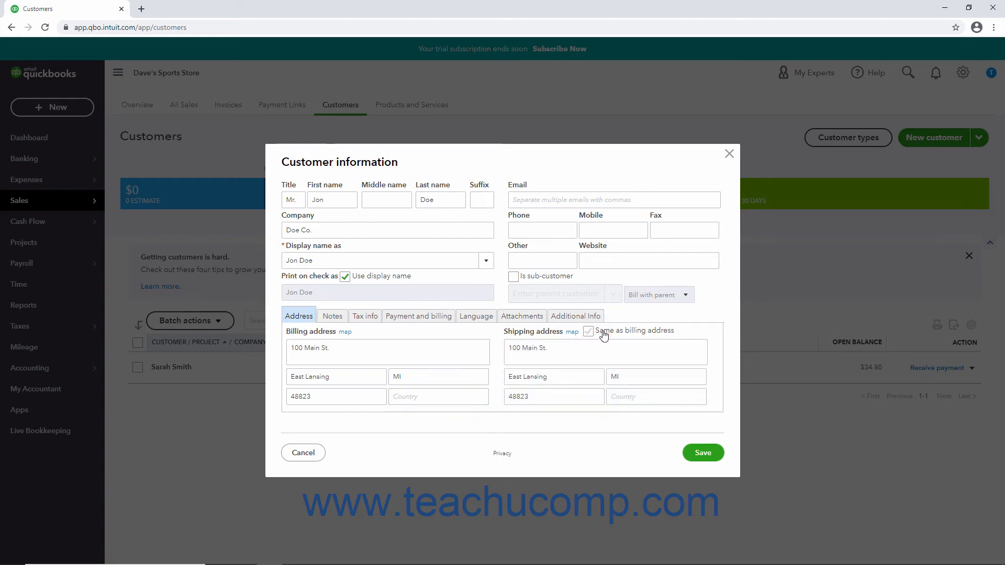
pyautogui.click(604, 335)
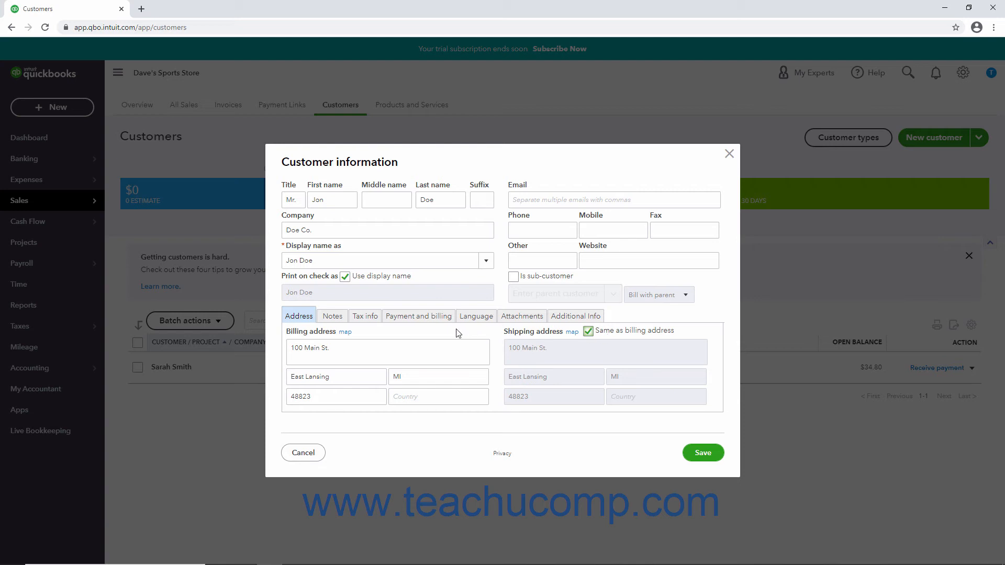
# Look at the customer's notes field and try the tax-exempt setting with Resale as the reason for exemption
pyautogui.click(343, 318)
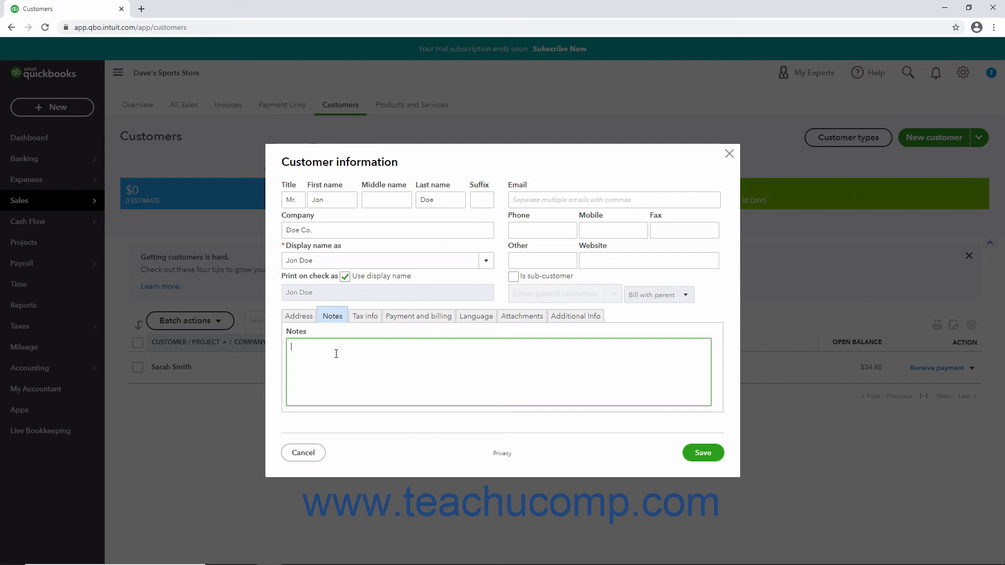
pyautogui.click(367, 317)
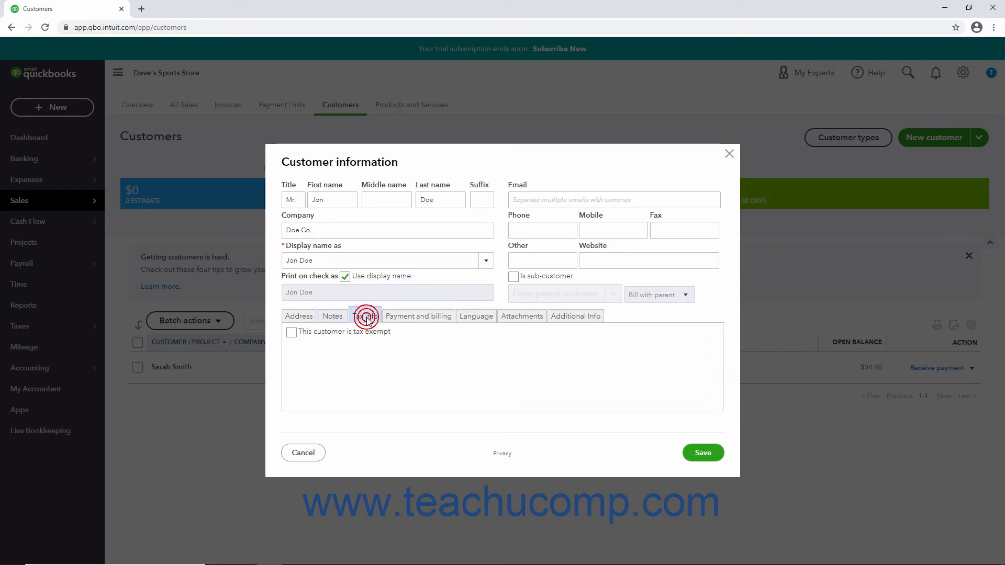
pyautogui.click(293, 333)
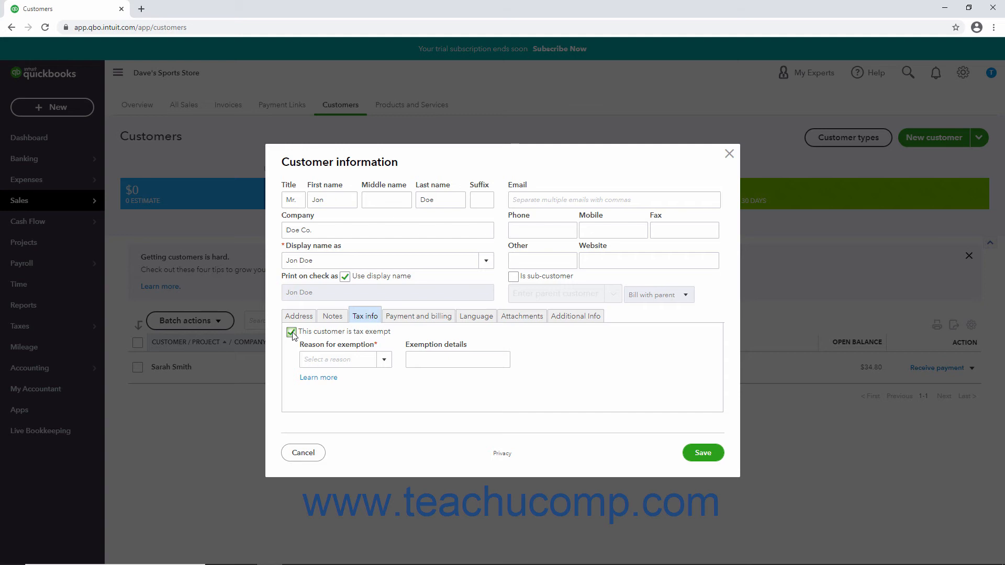
pyautogui.click(385, 362)
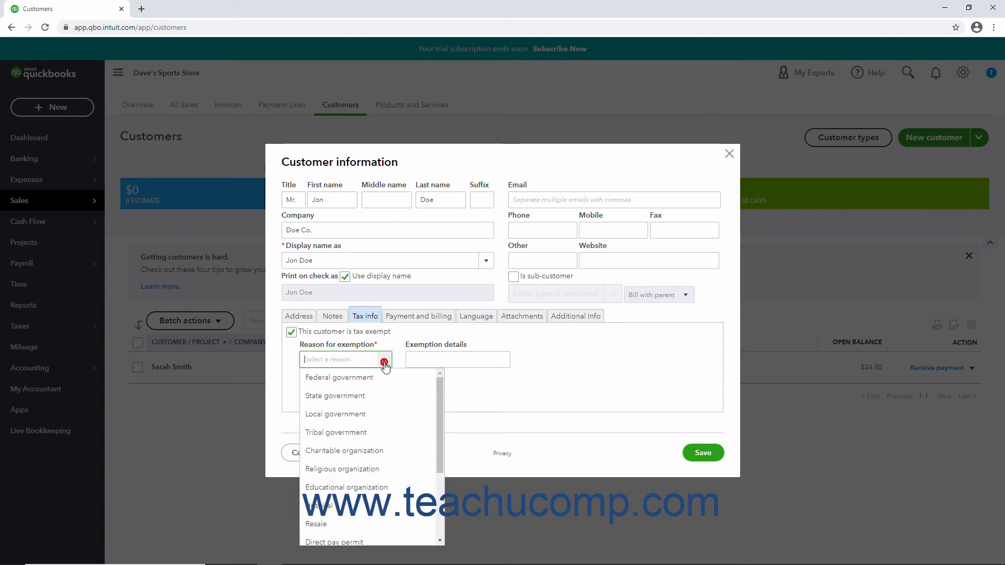
pyautogui.click(342, 526)
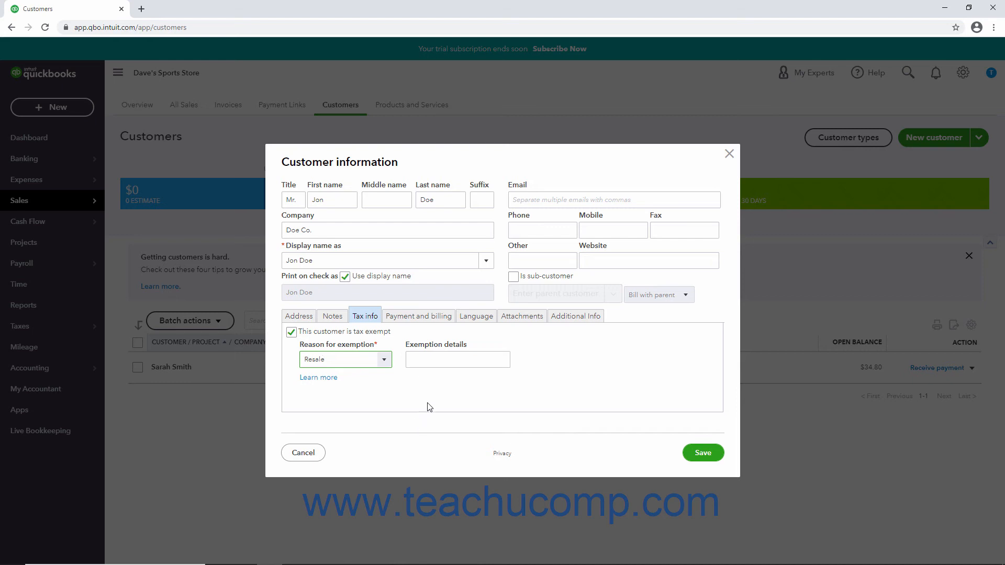
pyautogui.click(448, 359)
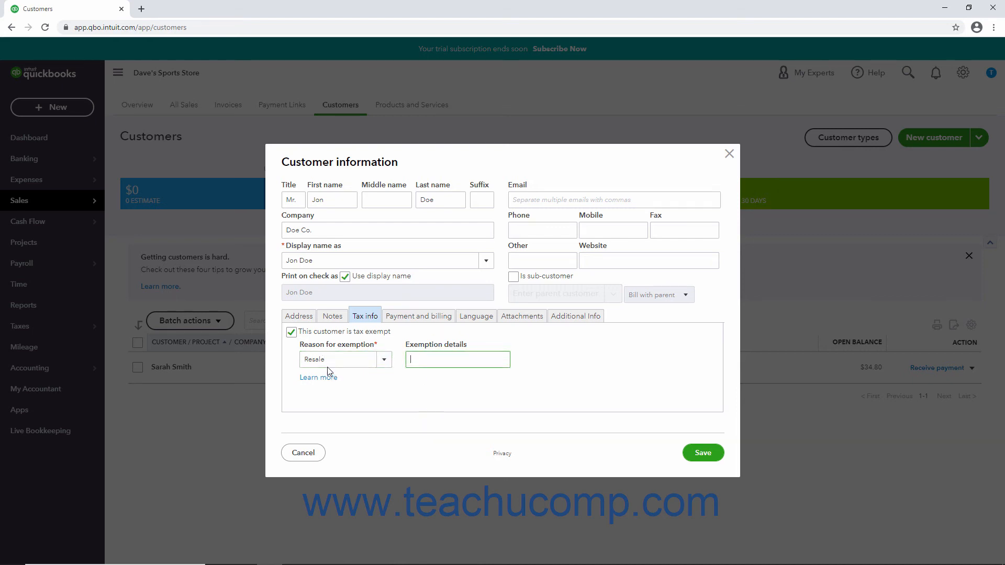
pyautogui.click(291, 332)
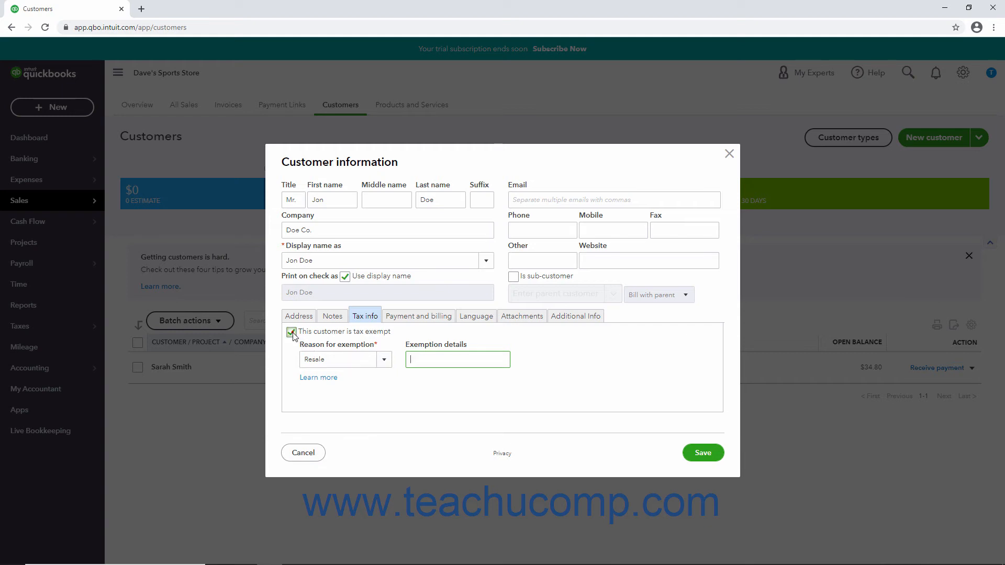
# Set the customer's preferred payment method to Check and the preferred delivery method to Print later
pyautogui.click(408, 325)
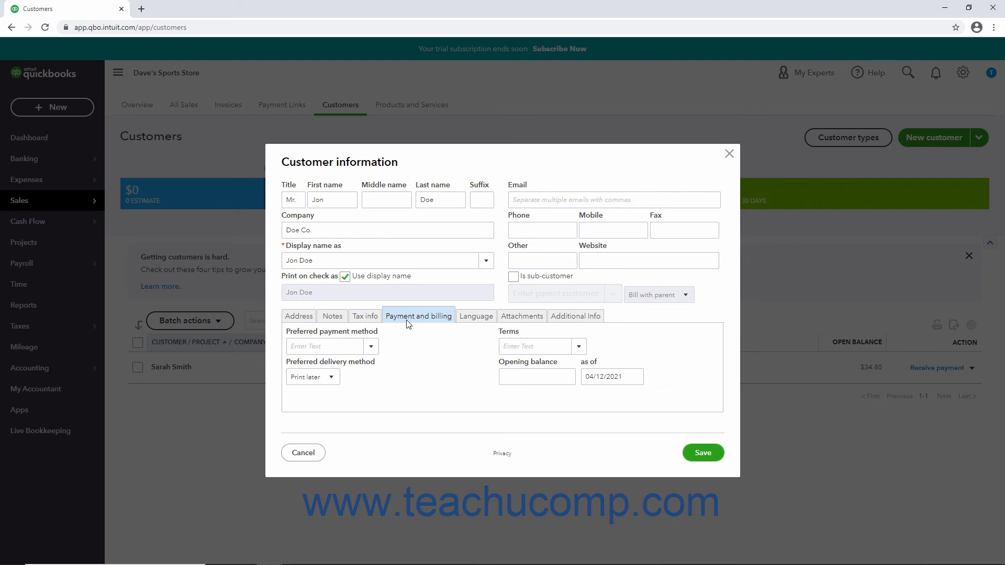
pyautogui.click(372, 348)
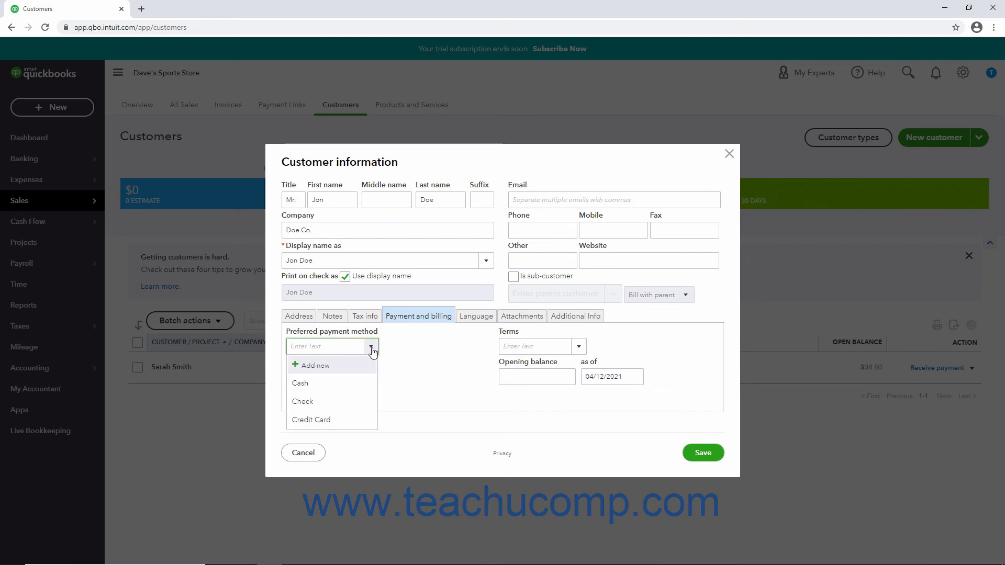
pyautogui.click(332, 402)
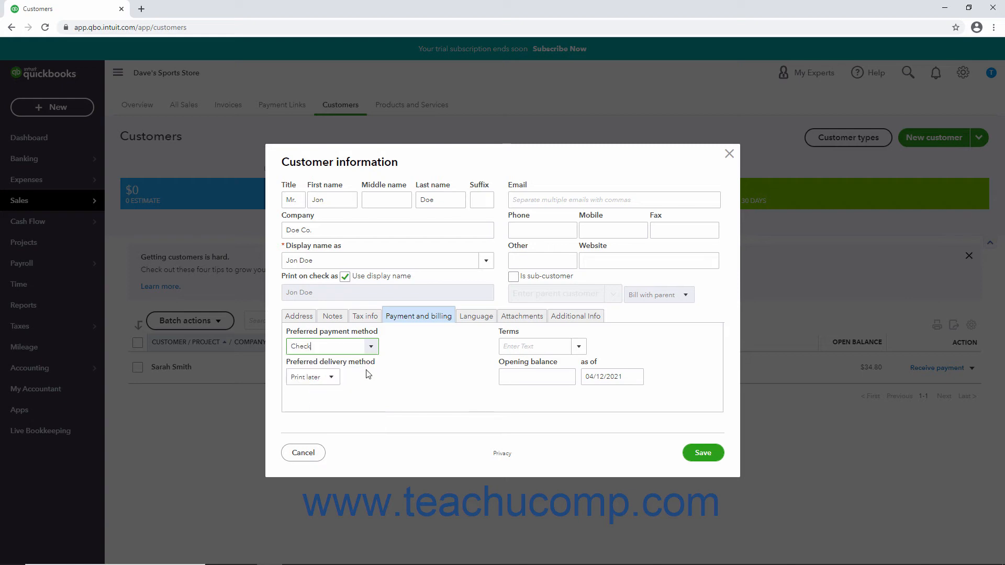
pyautogui.click(333, 382)
pyautogui.click(323, 396)
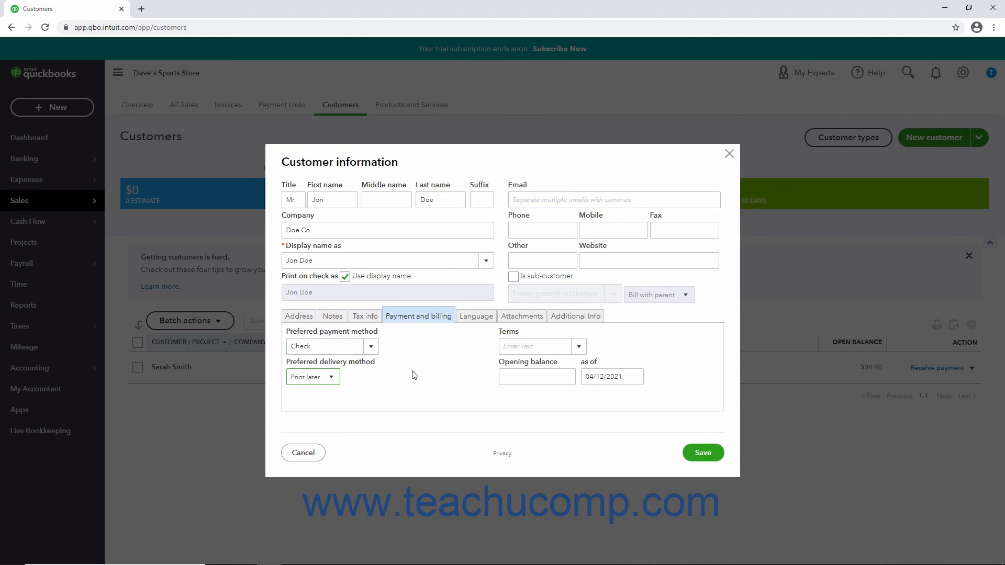
# Set the customer's payment terms to Net 30, leaving the opening balance blank
pyautogui.click(576, 350)
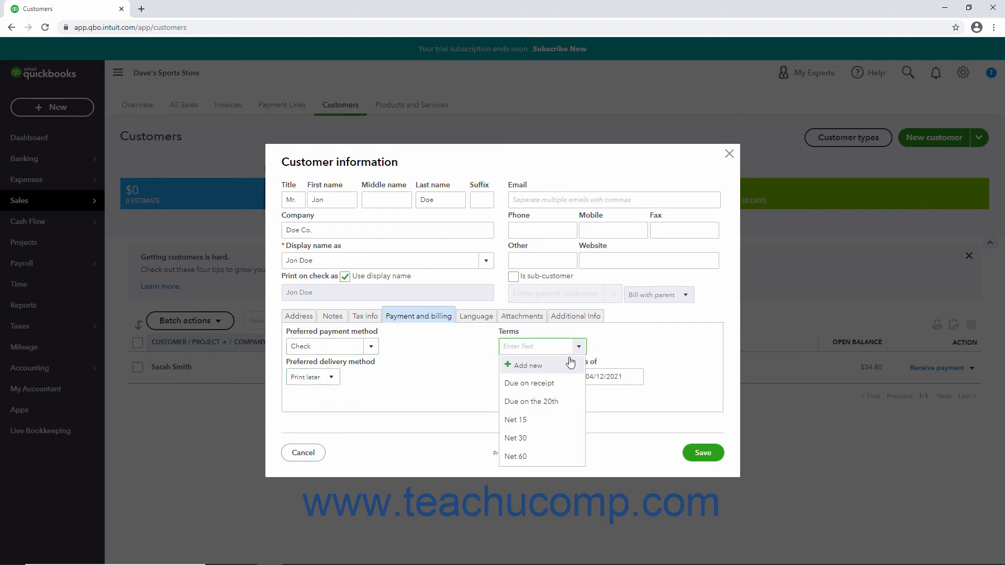
pyautogui.click(528, 439)
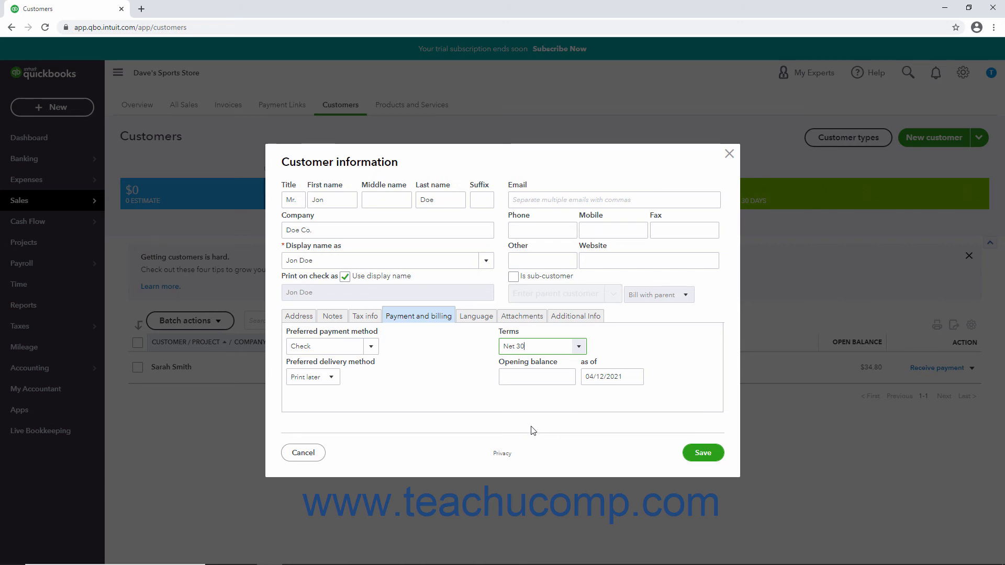
pyautogui.click(531, 384)
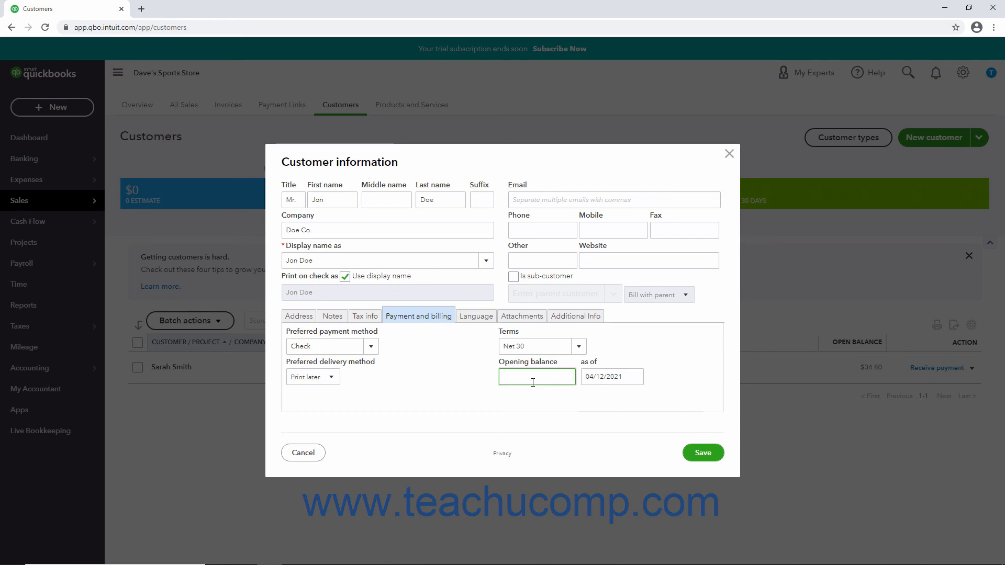
pyautogui.click(604, 379)
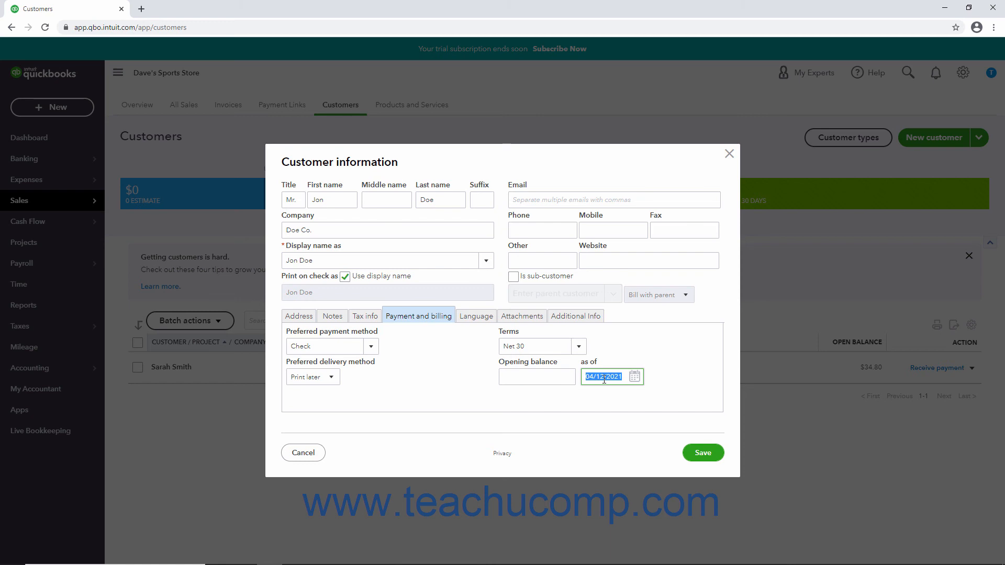
# Examine the customer's invoice language choices and how to attach files, keeping English and attaching nothing
pyautogui.click(468, 320)
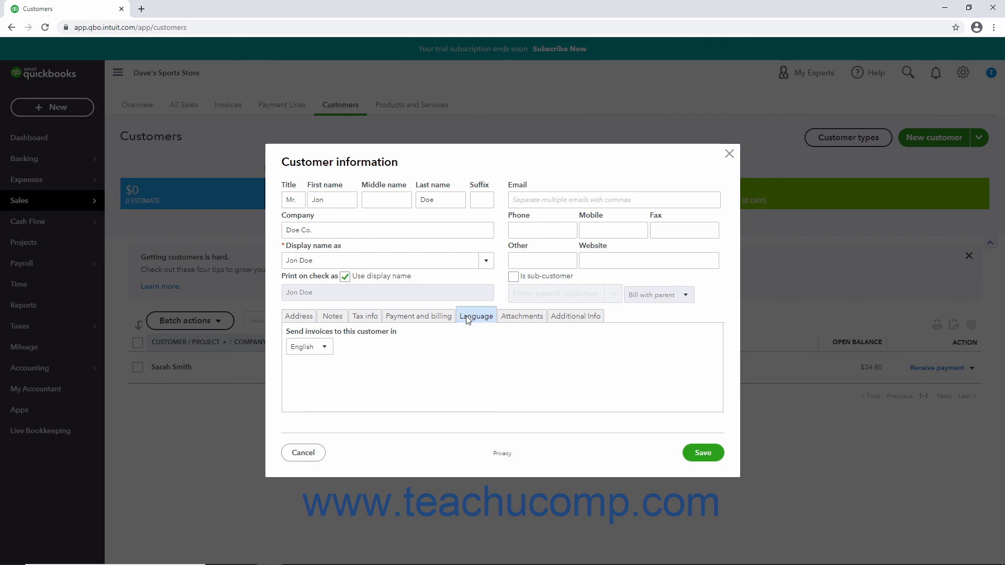
pyautogui.click(329, 349)
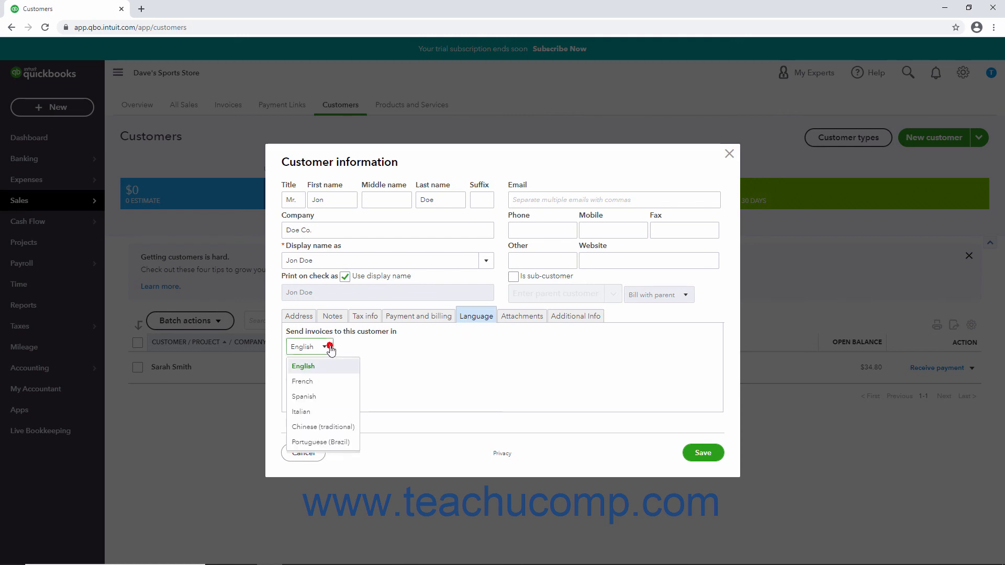
pyautogui.click(330, 349)
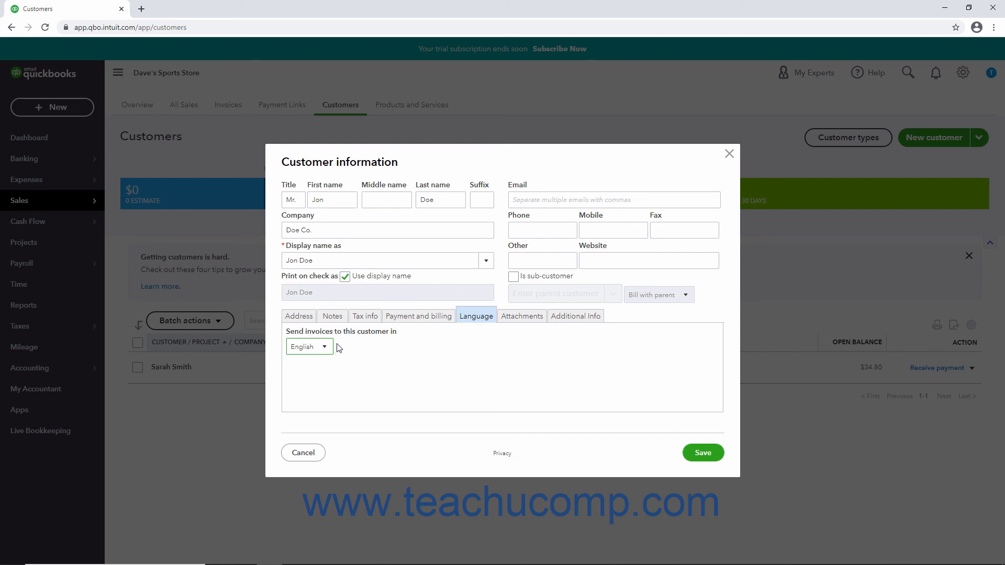
pyautogui.click(526, 322)
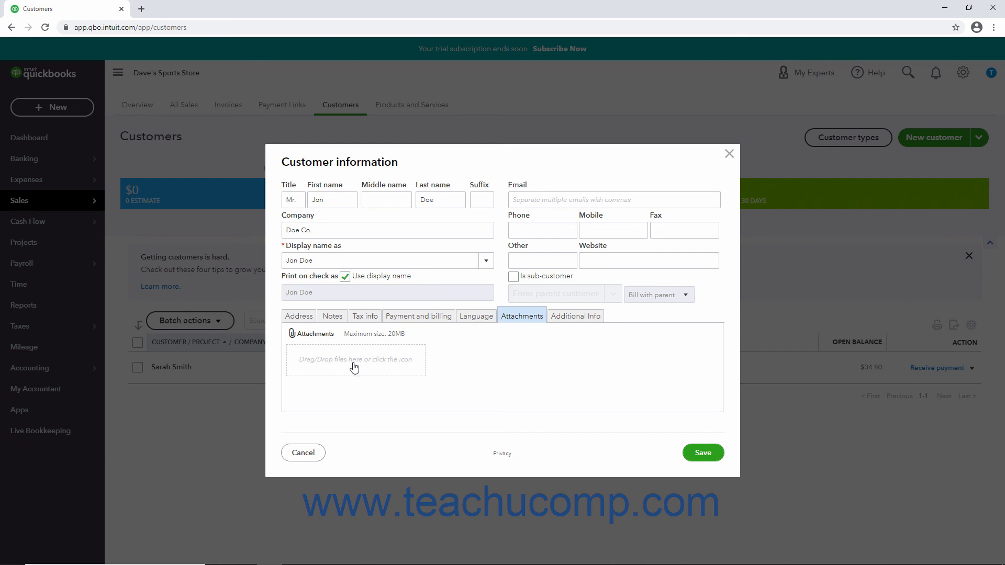
pyautogui.click(295, 337)
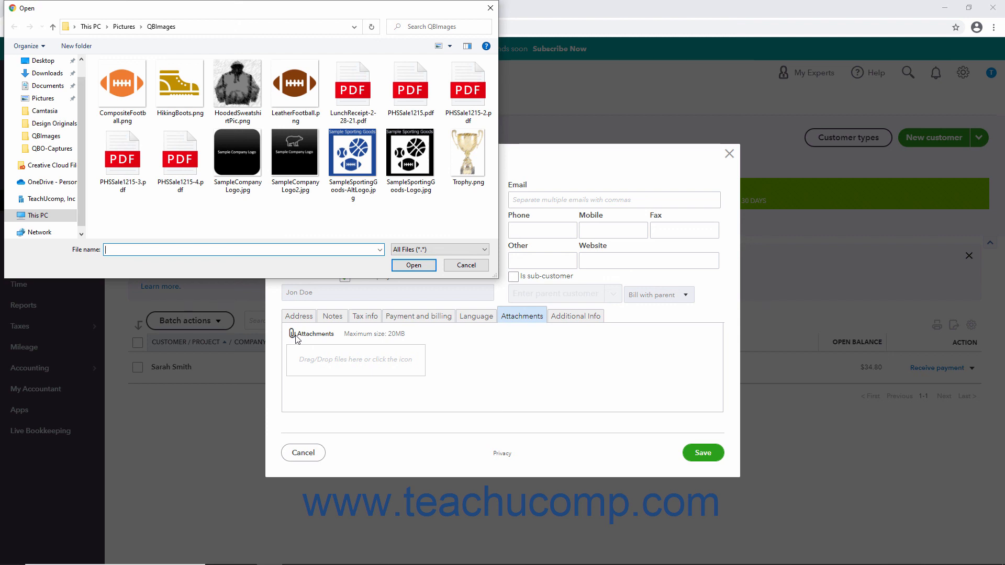
pyautogui.click(456, 266)
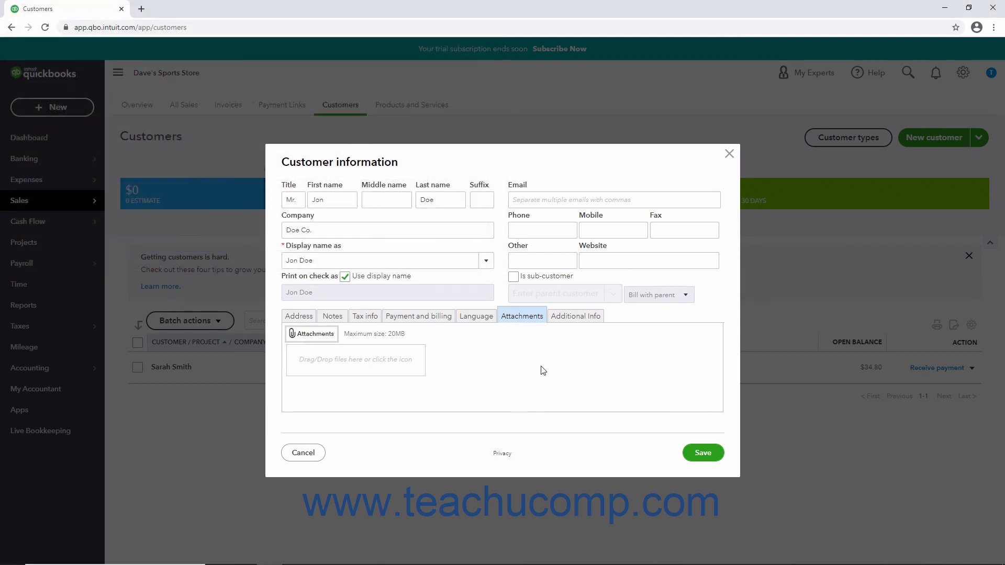
# Save the new customer without a customer type and return to the full customers list
pyautogui.click(568, 321)
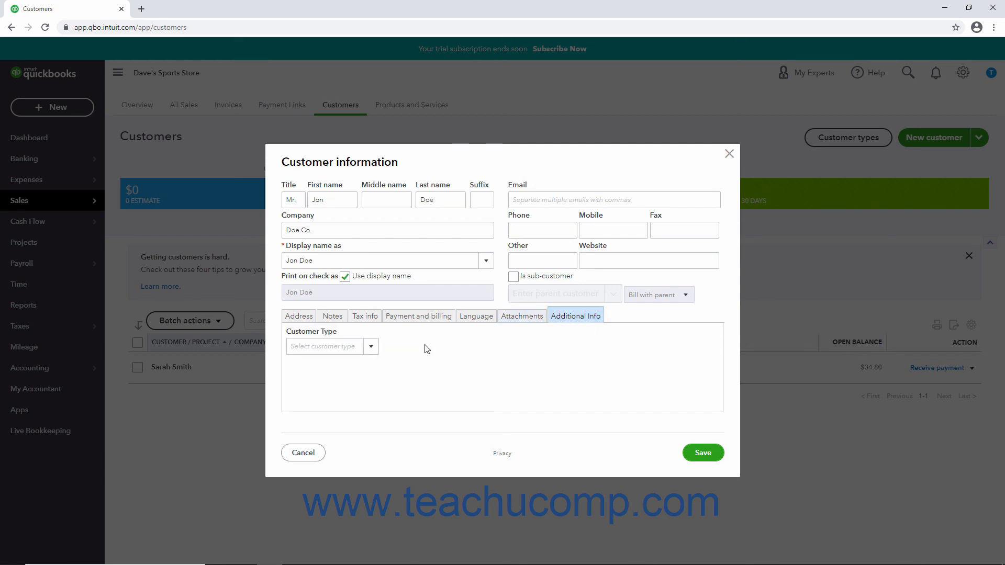
pyautogui.click(370, 348)
pyautogui.click(703, 455)
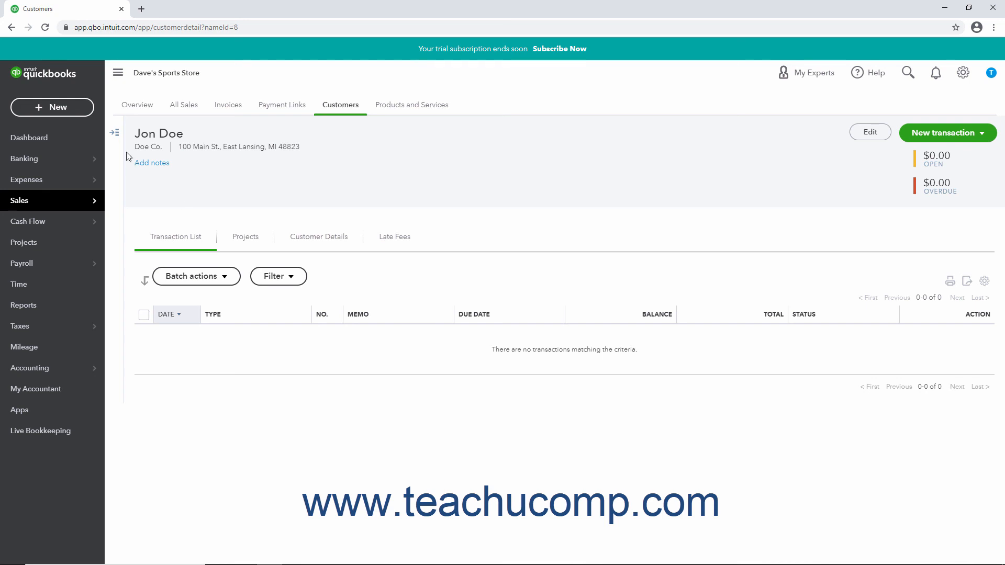
pyautogui.click(115, 137)
pyautogui.click(124, 131)
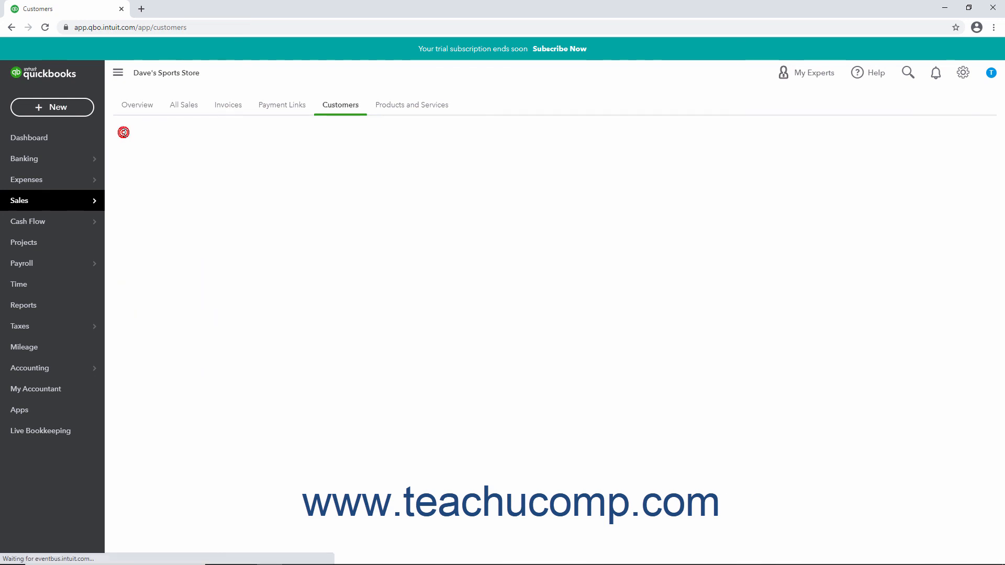